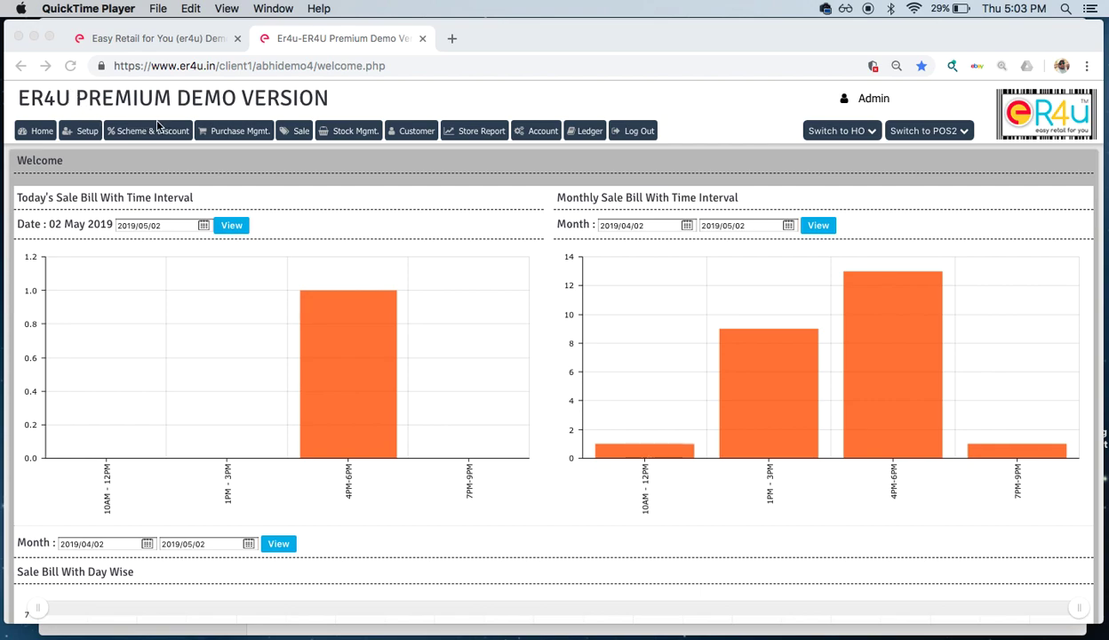
Open the new purchase form and switch the active location to HO.
click(247, 137)
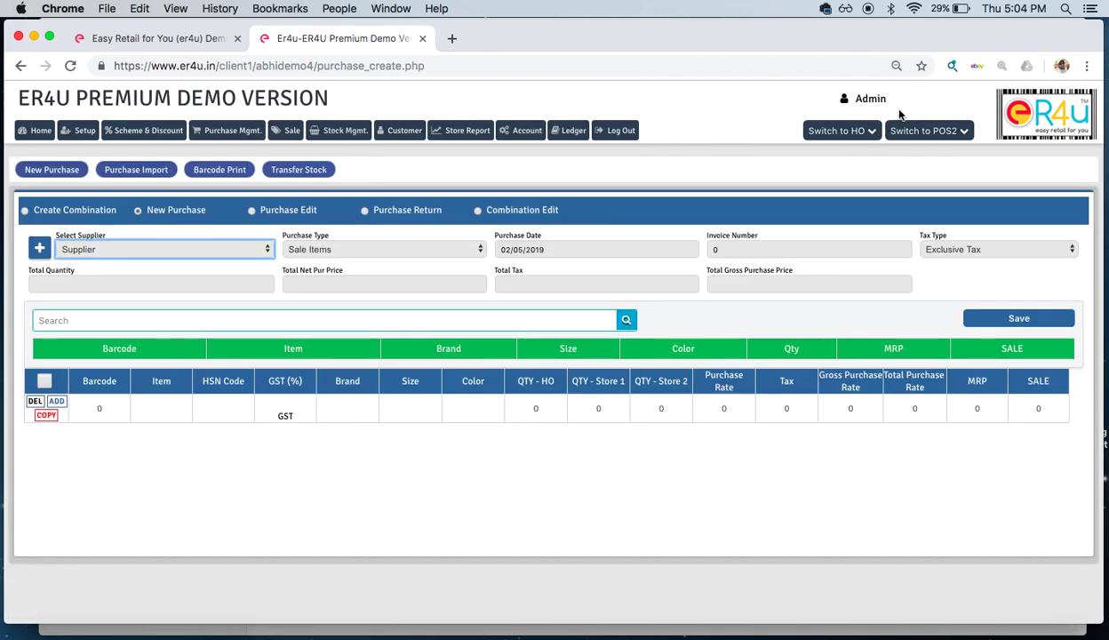
drag(887, 99, 805, 102)
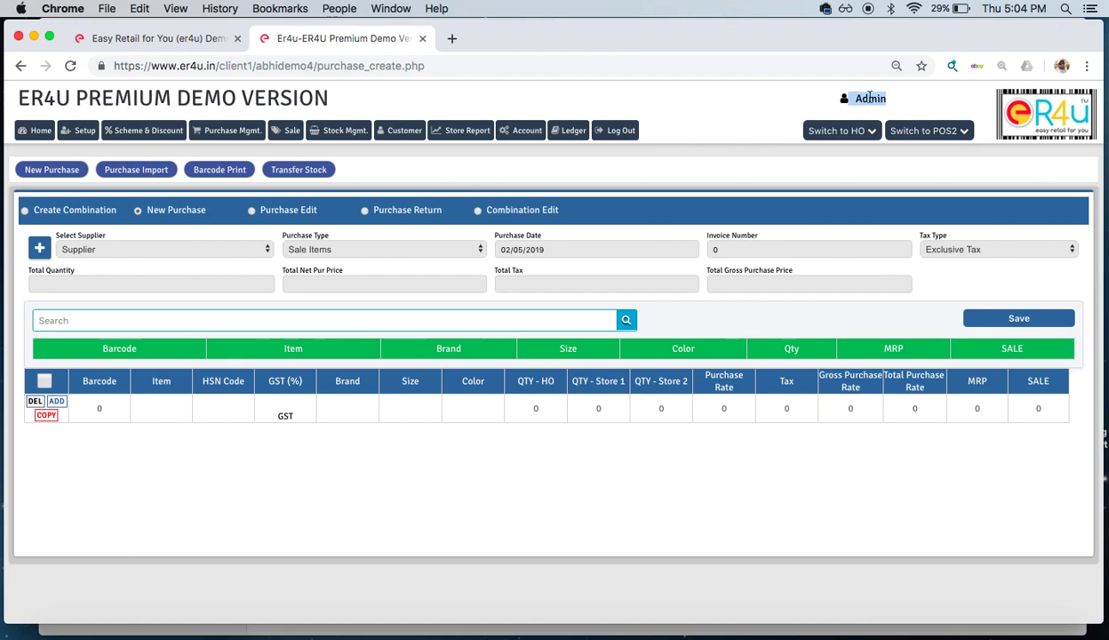
click(858, 139)
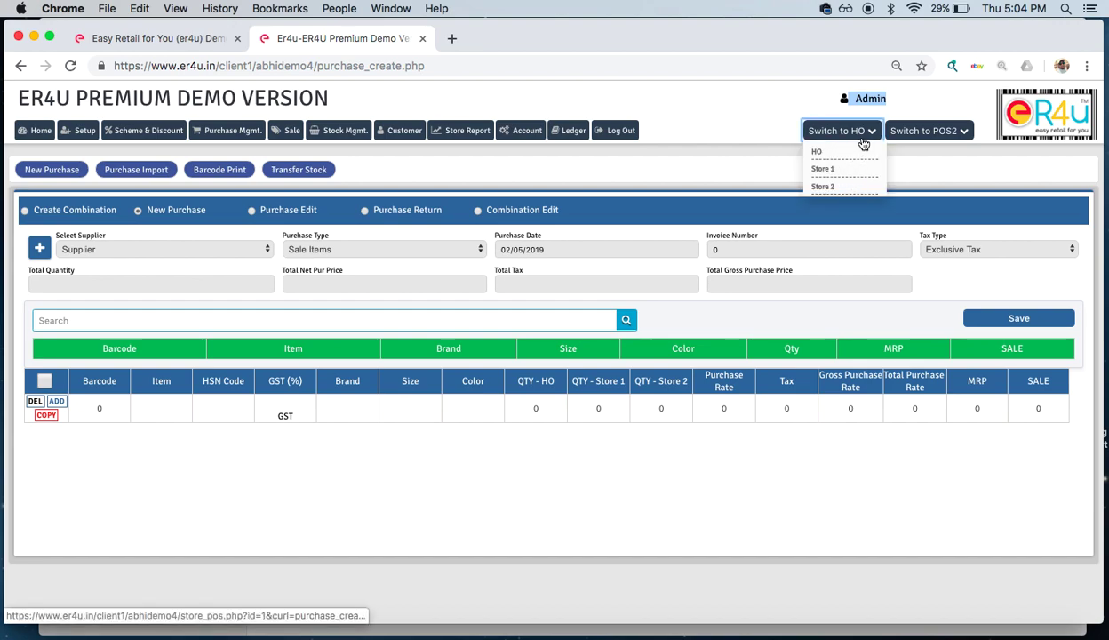
click(816, 153)
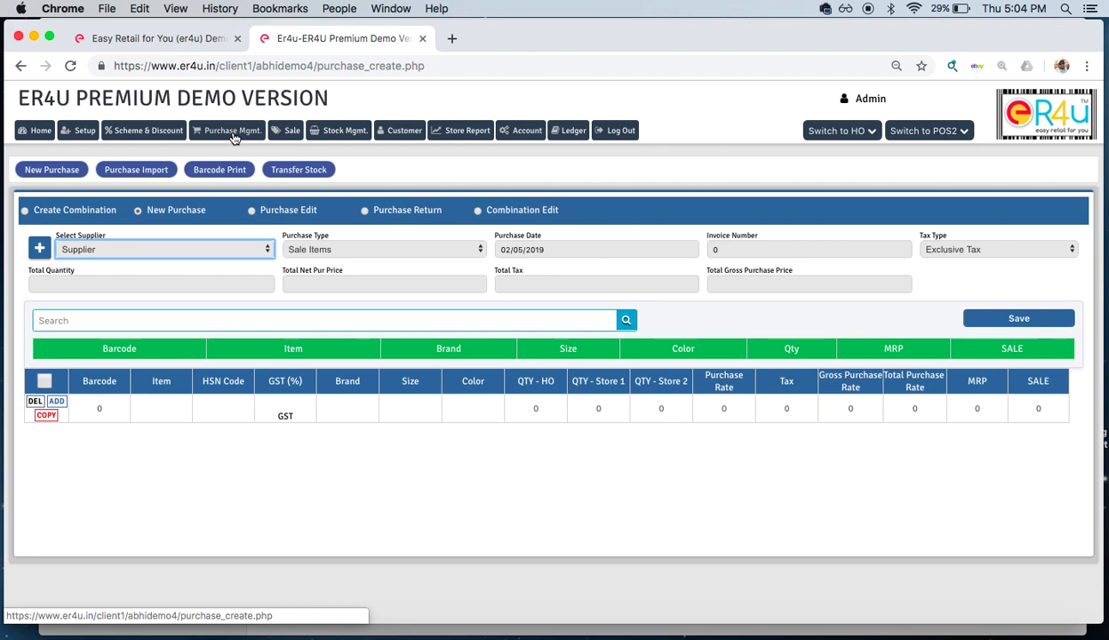
Select Sharma & Sons as the purchase supplier and set the invoice number to 23.
click(207, 253)
click(203, 309)
click(801, 250)
key(BackSpace)
text(23)
Enter shirts as the item in the first purchase row, with a GST rate of 12%.
click(109, 409)
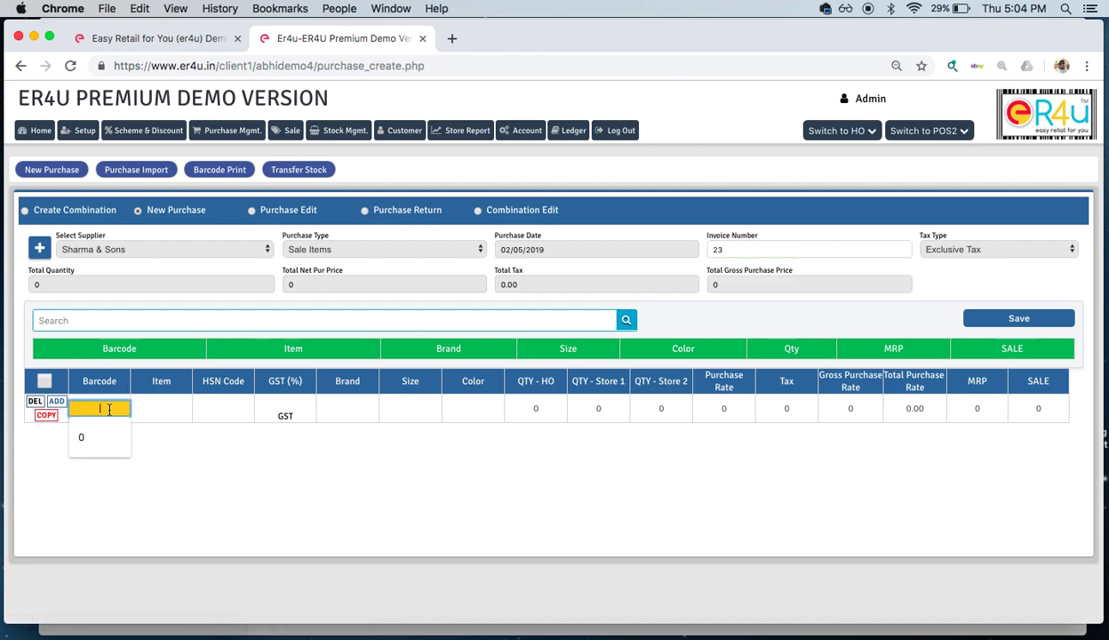
key(Tab)
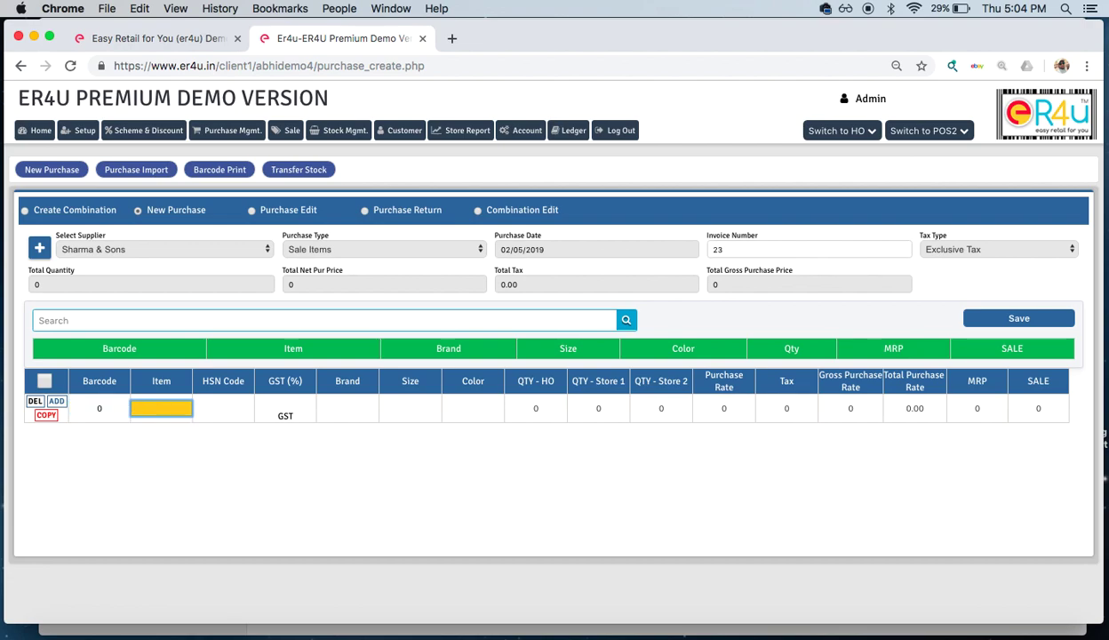
text(shirts)
key(Tab)
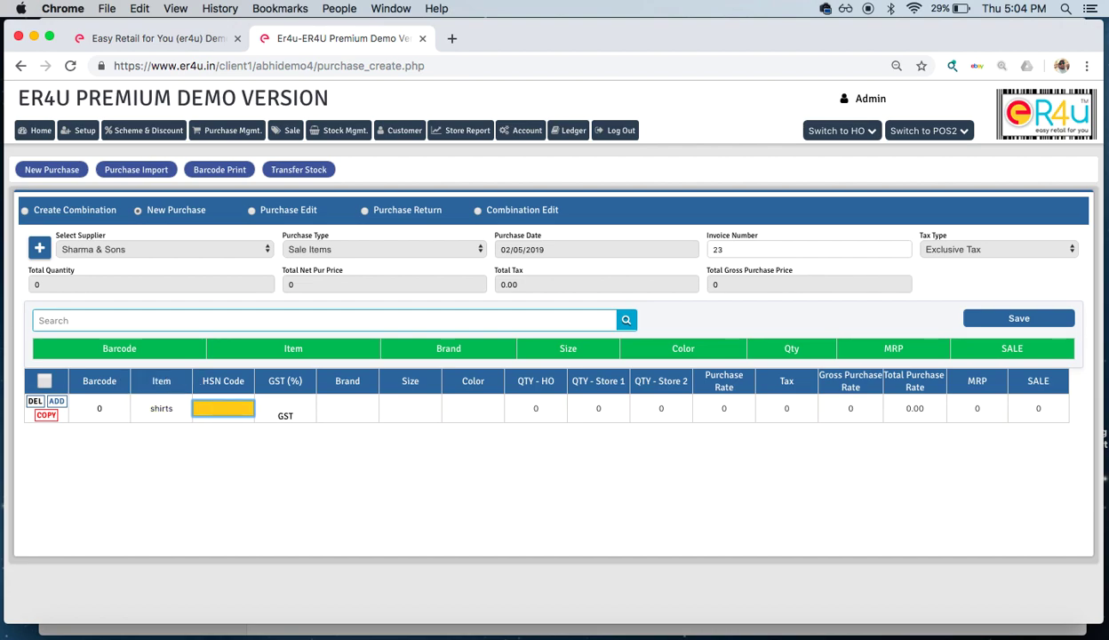
key(Tab)
text(12)
Fill in the shirts row with brand levis, size L and color black.
key(Tab)
text(levis)
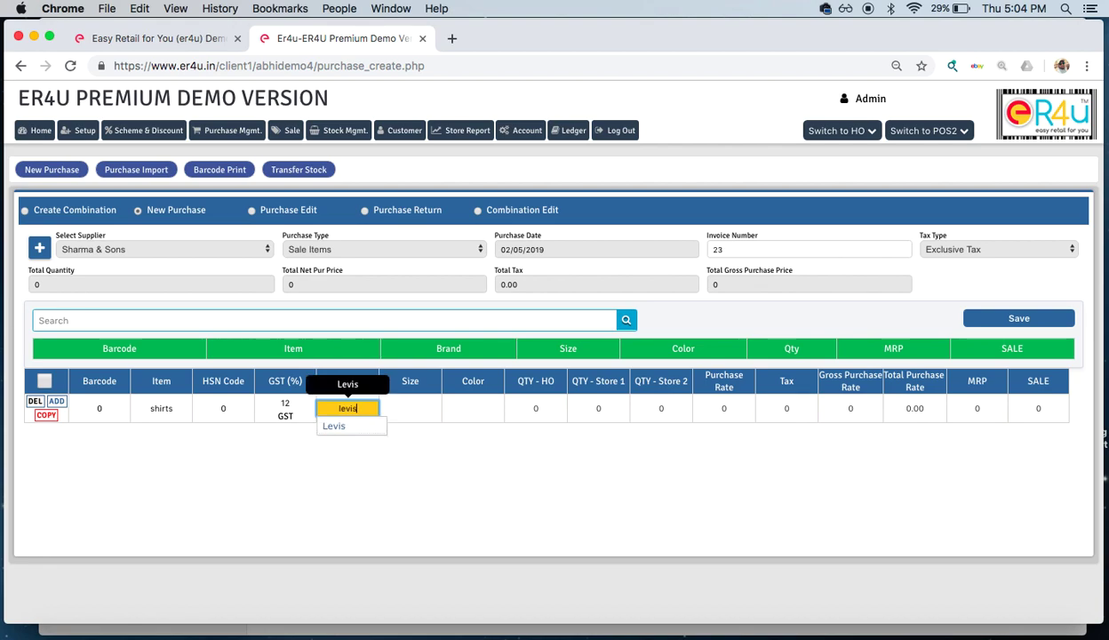
key(Tab)
text(L)
key(Tab)
text(black)
key(Tab)
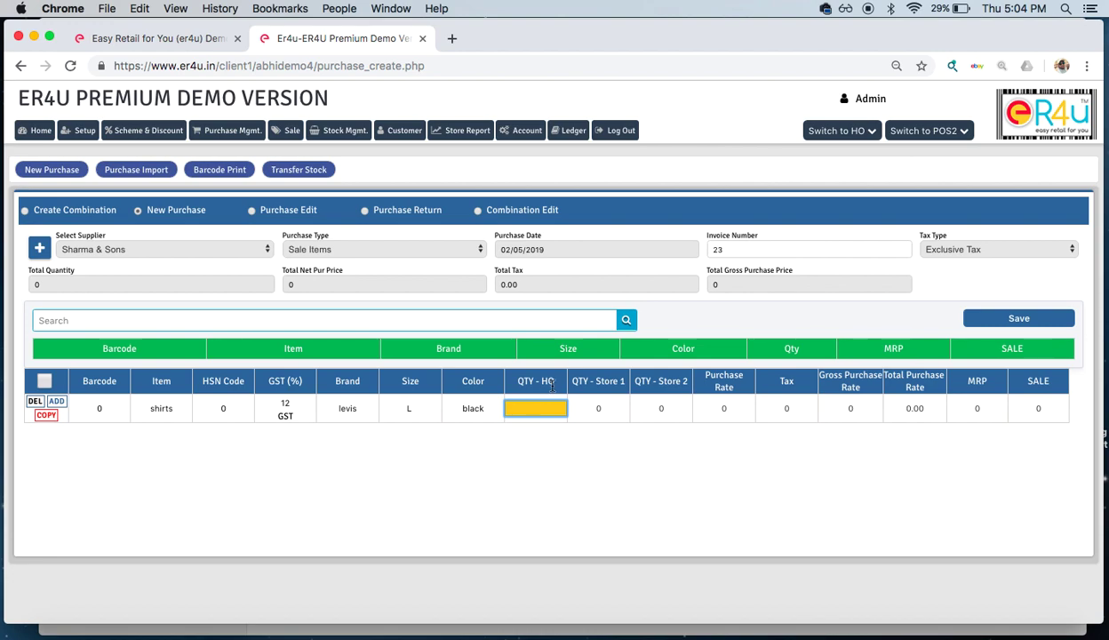
Allocate quantities for the shirts row: 50 to HO, 20 to Store 1 and 30 to Store 2.
click(603, 384)
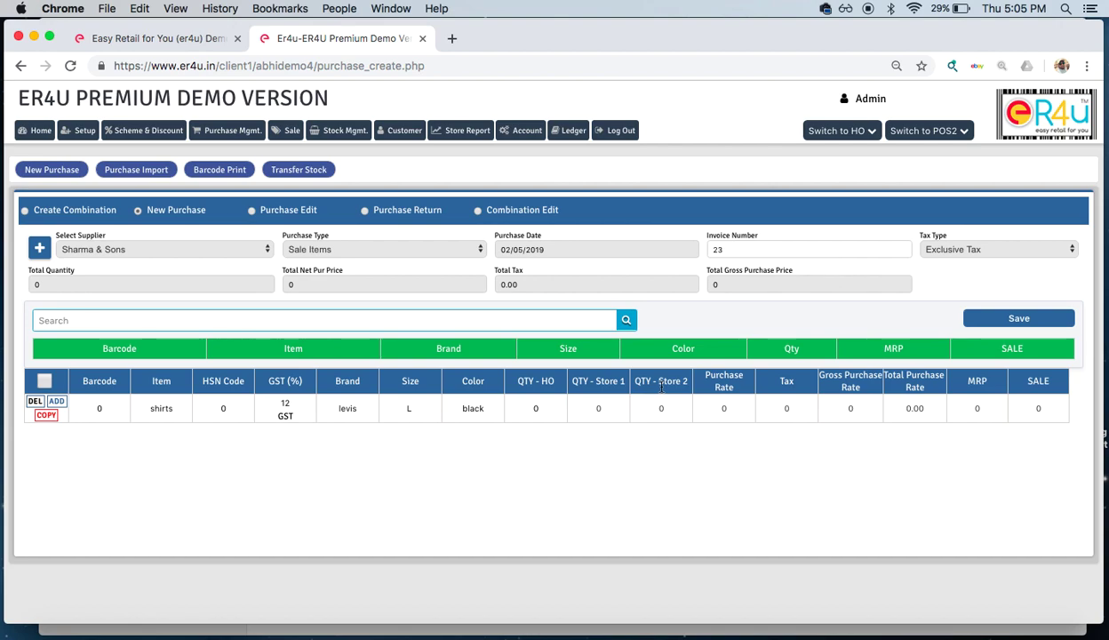
click(537, 408)
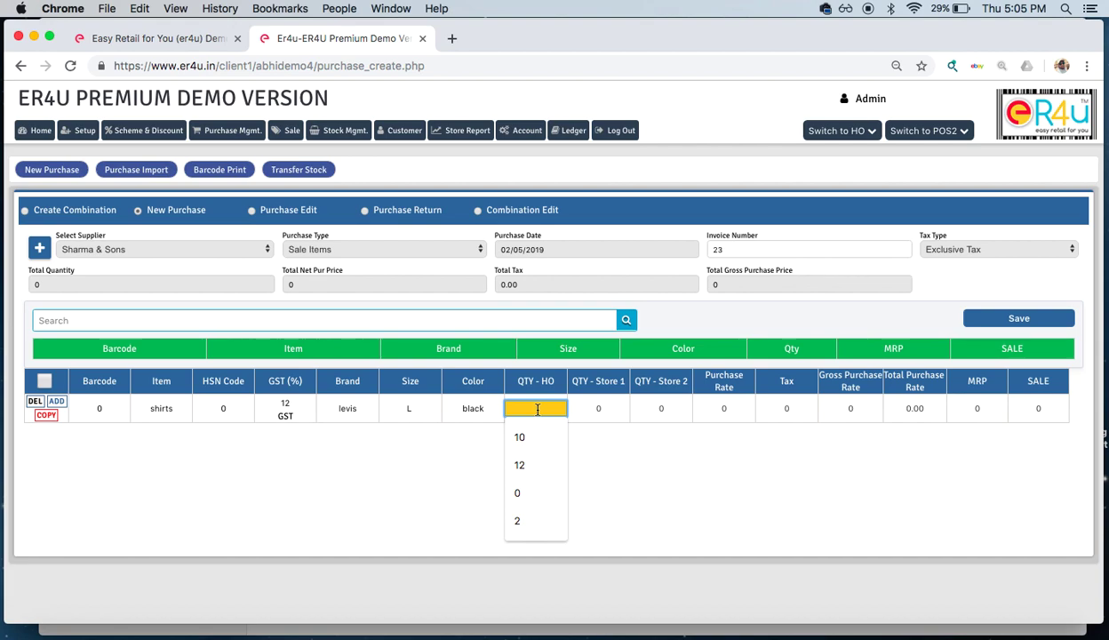
text(1)
key(BackSpace)
text(50)
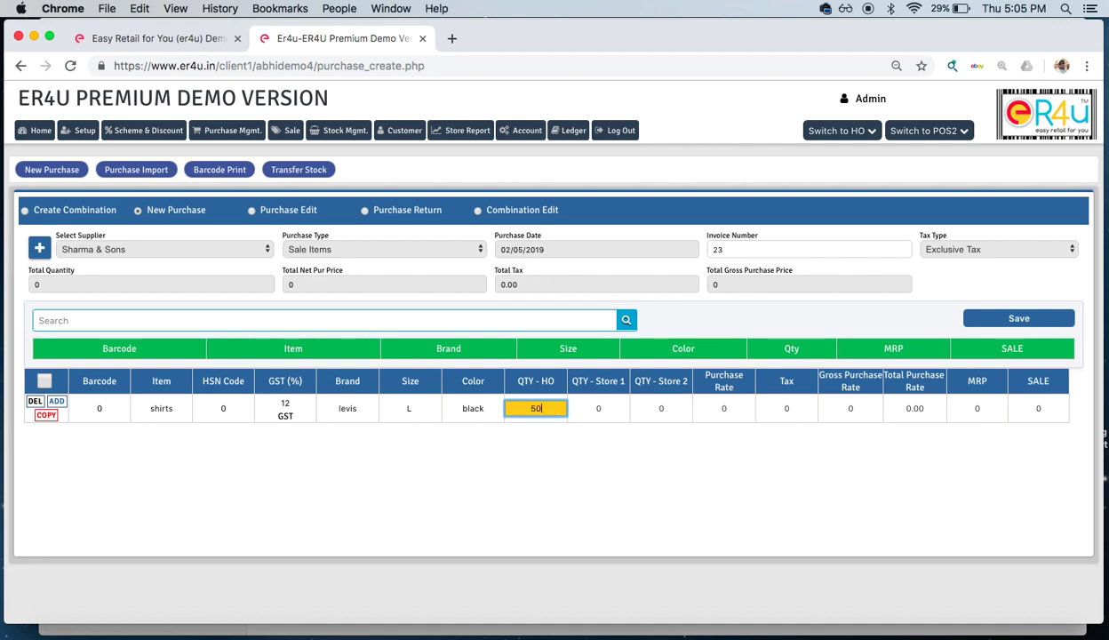
click(598, 408)
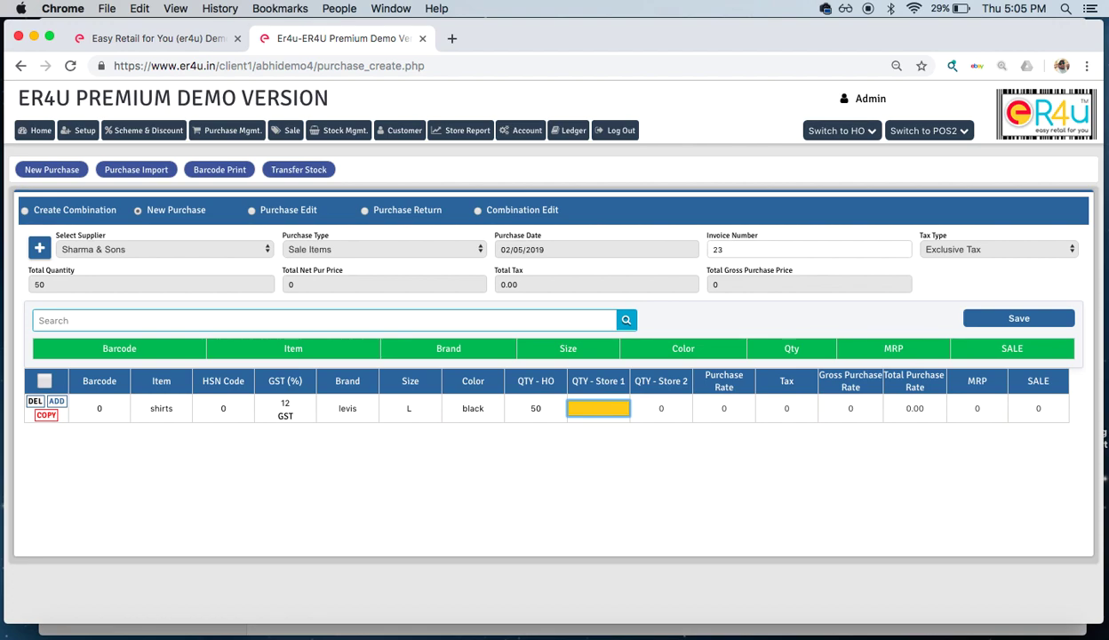
text(20)
click(661, 408)
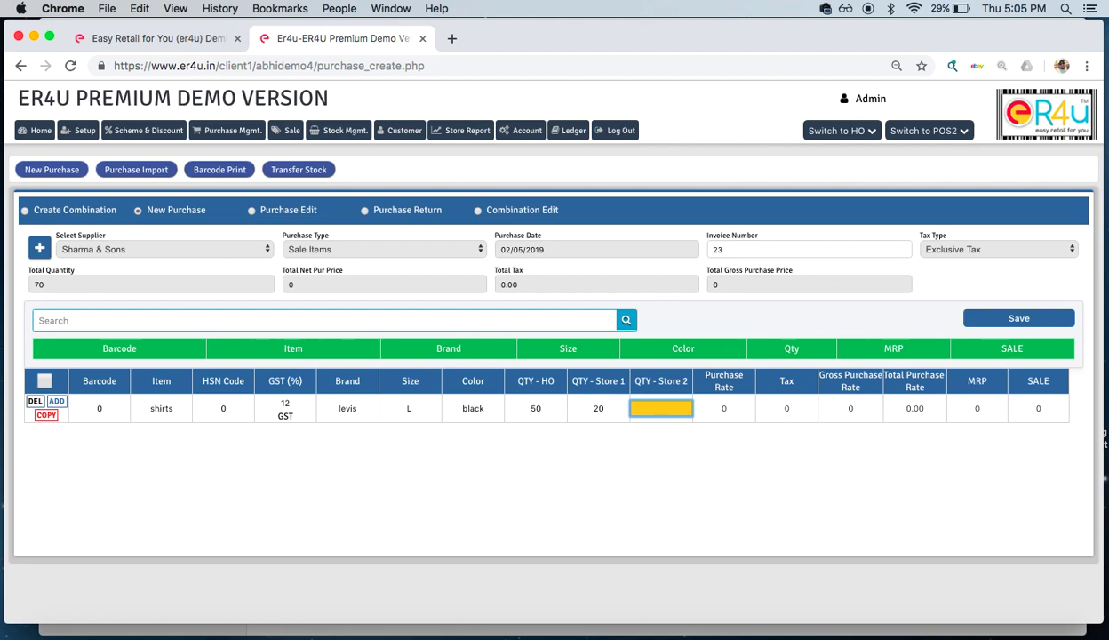
text(30)
Clear the Store 2 and Store 1 quantities in the shirts row.
key(BackSpace)
key(BackSpace)
click(598, 408)
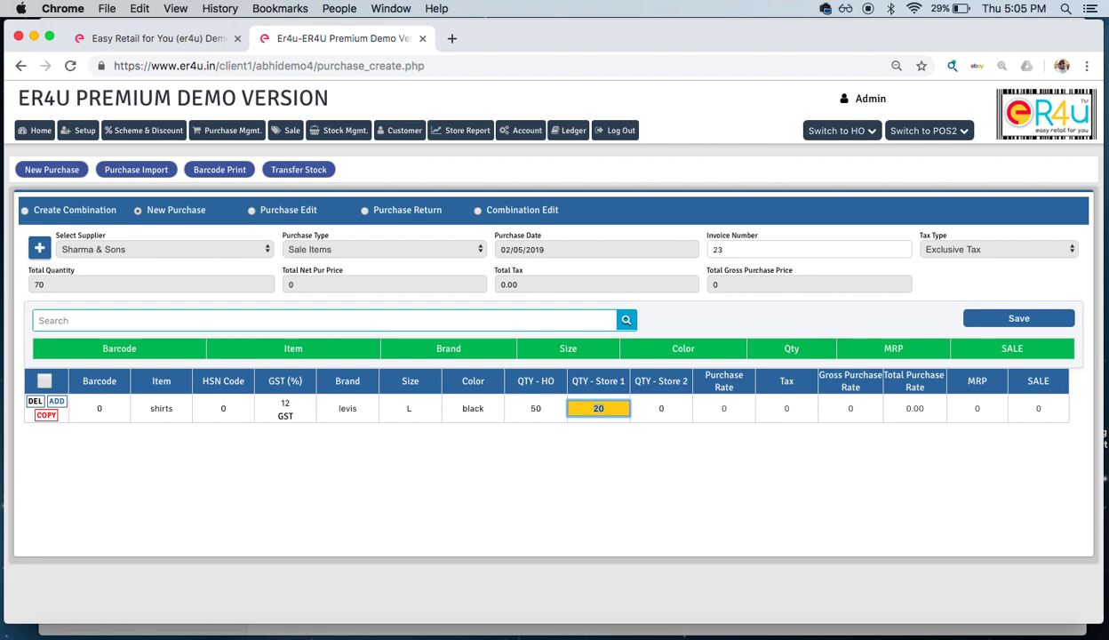
key(BackSpace)
key(BackSpace)
Set the HO quantity of the shirts row to 100.
click(536, 408)
key(BackSpace)
key(BackSpace)
text(100)
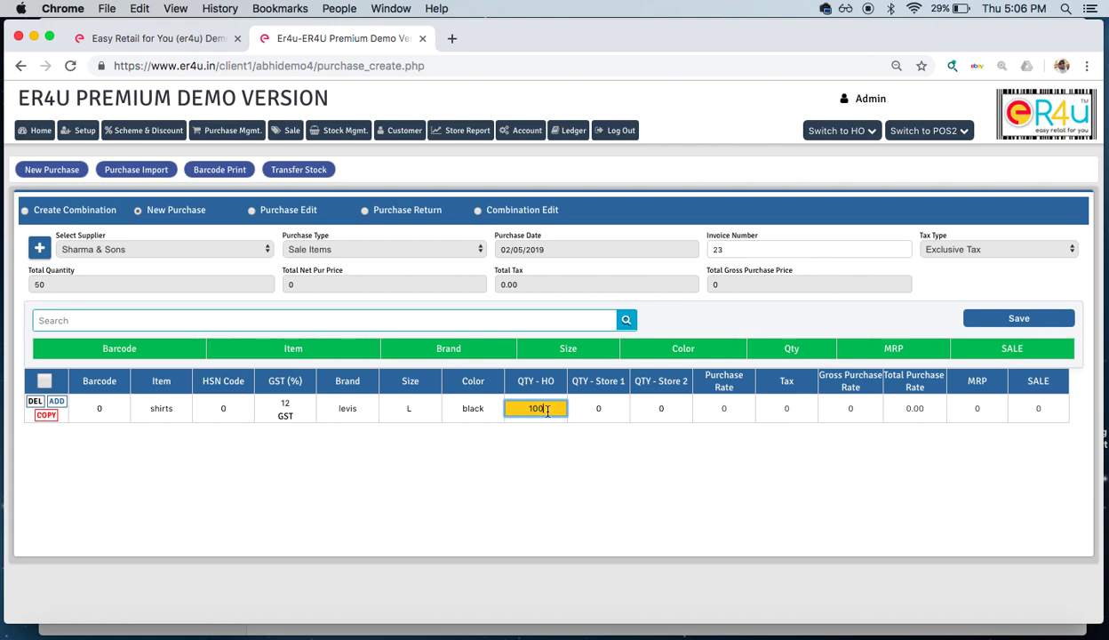
key(Tab)
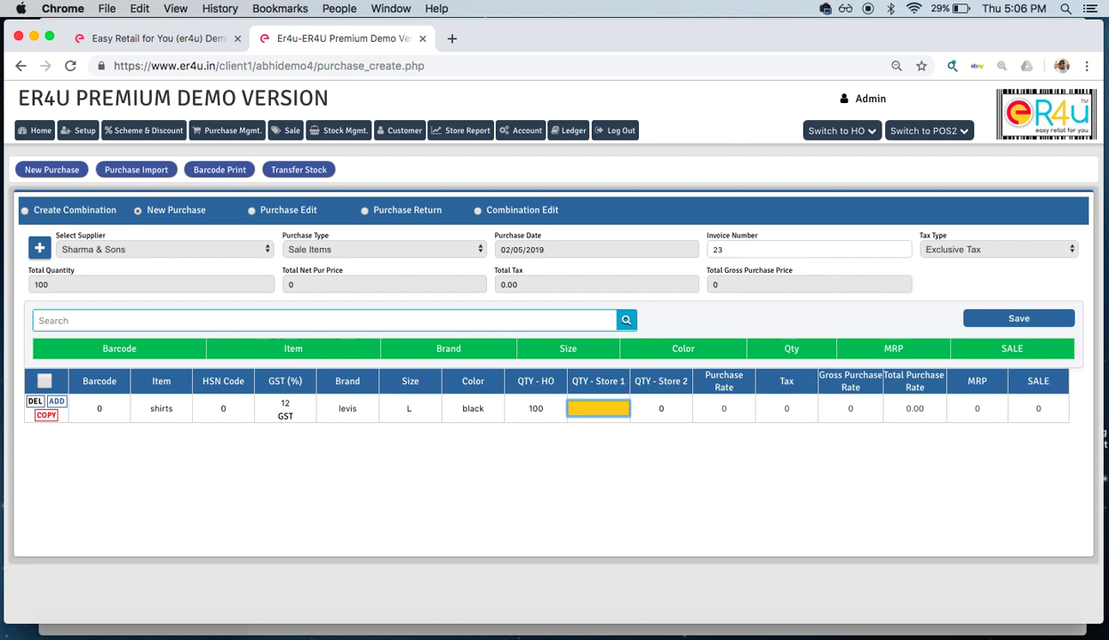
Set the purchase rate of the shirts to 500 and the MRP to 600.
key(Tab)
key(Tab)
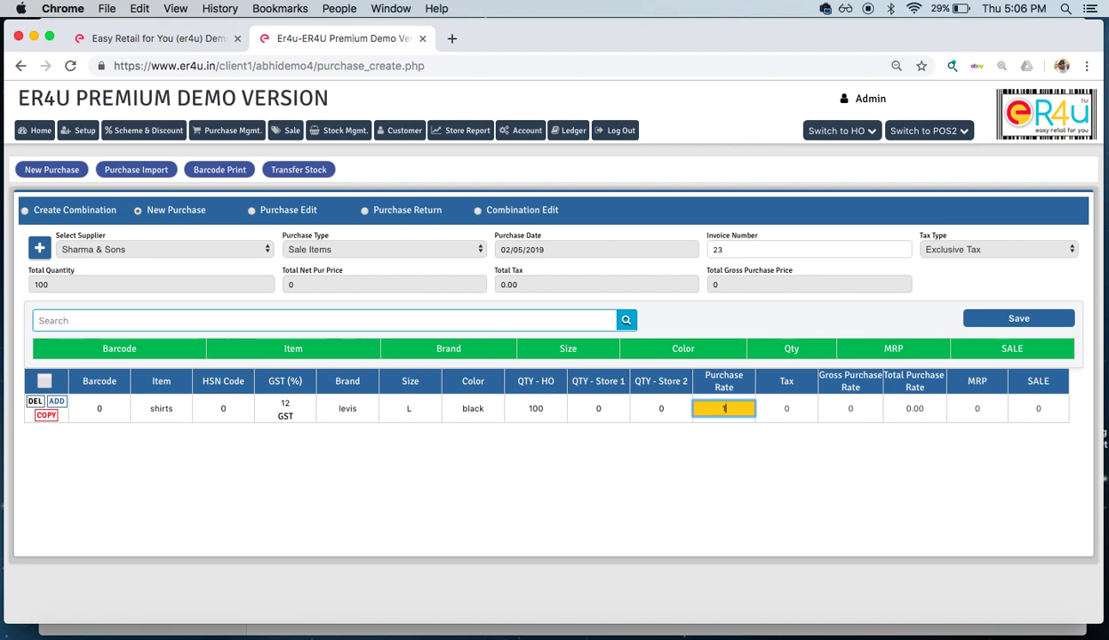
click(708, 400)
text(500)
key(Tab)
key(Tab)
key(Tab)
text(600)
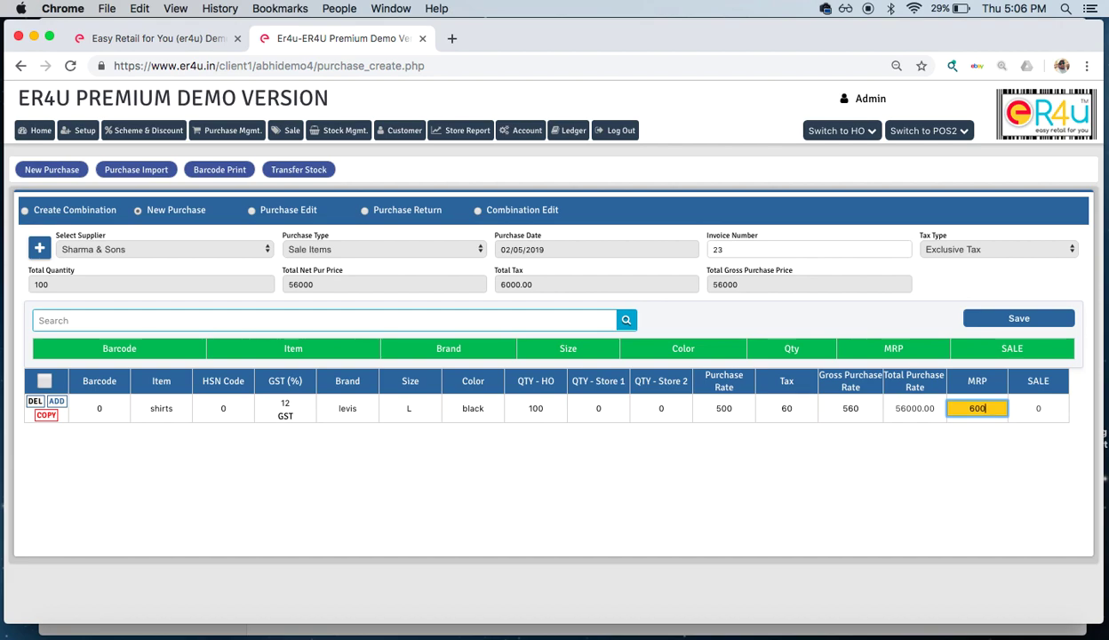
key(Tab)
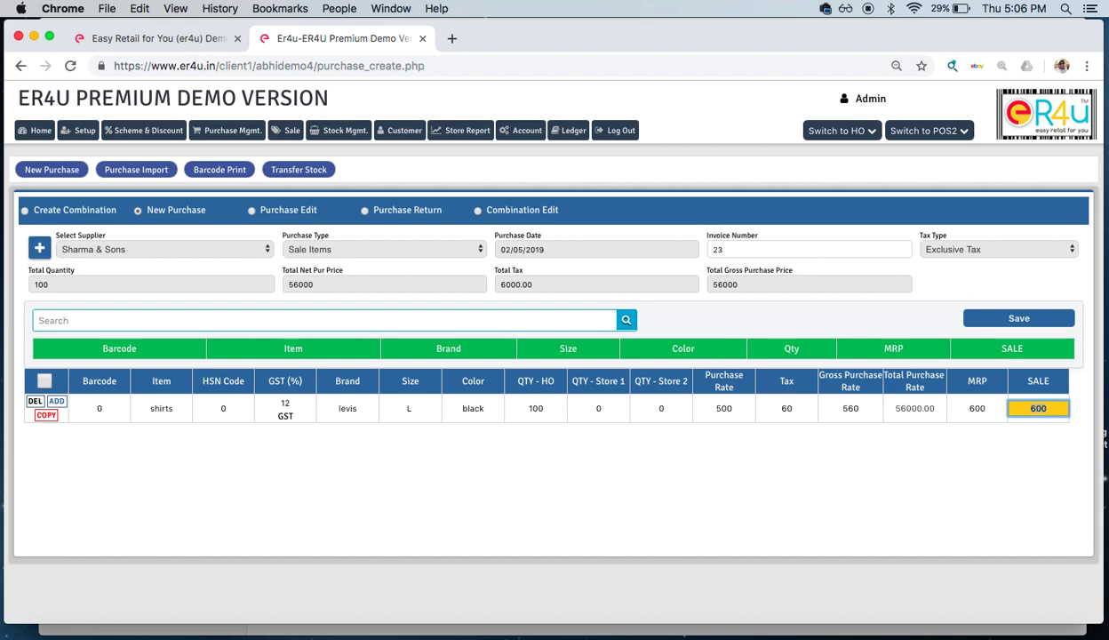
Save the purchase, confirm it, and generate its barcode labels with the quick print option.
click(1009, 326)
click(689, 156)
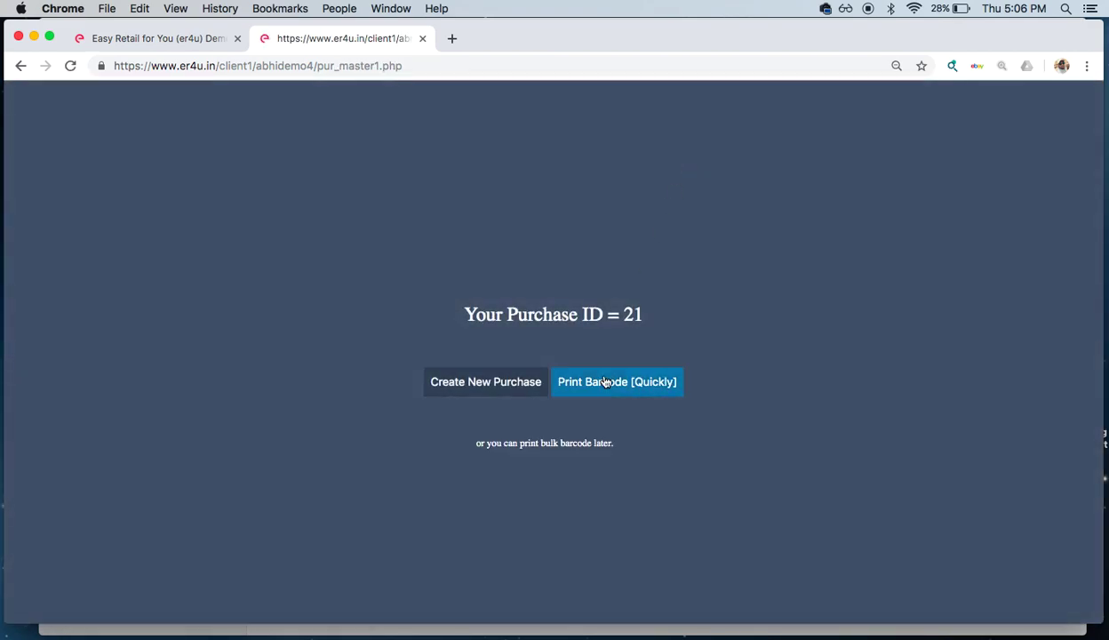
click(604, 381)
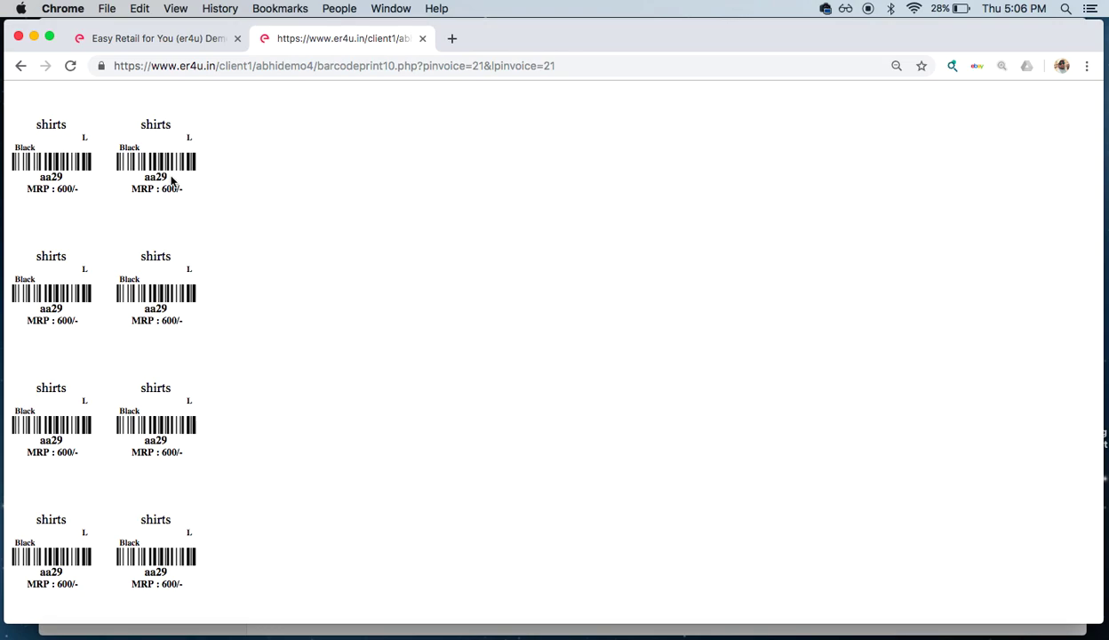
Copy the barcode value aa29 from a shirts label and return to a blank new purchase form.
double_click(157, 177)
right_click(158, 177)
click(219, 206)
click(21, 70)
click(488, 381)
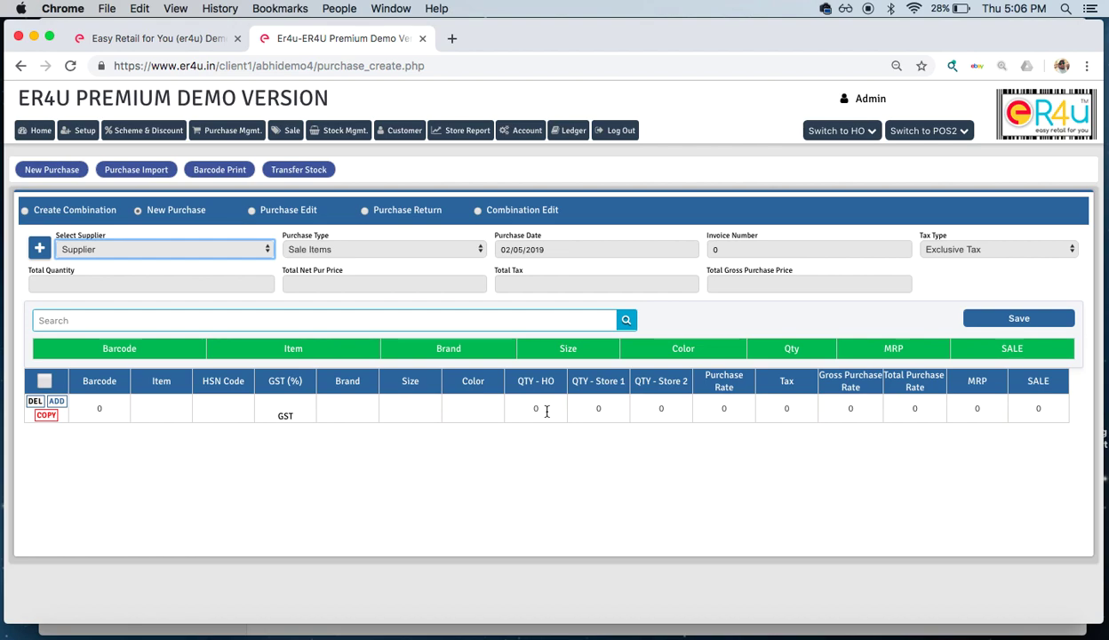
Open the store reports in a separate browser tab and run a bill-wise Purchase Report for all locations.
right_click(468, 125)
click(500, 133)
click(520, 46)
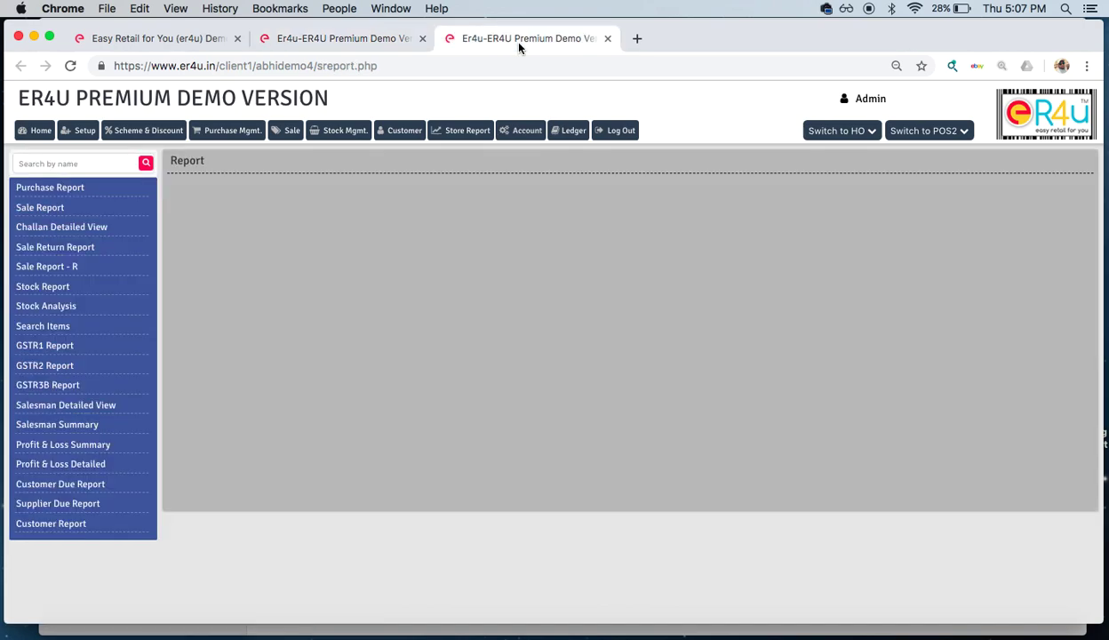
click(61, 189)
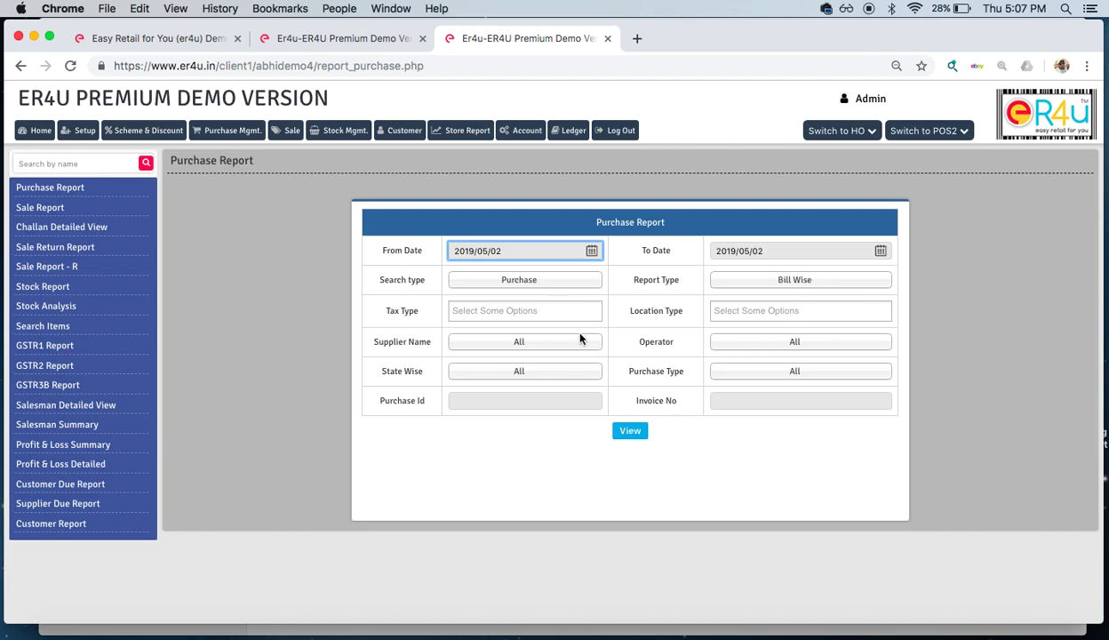
click(748, 302)
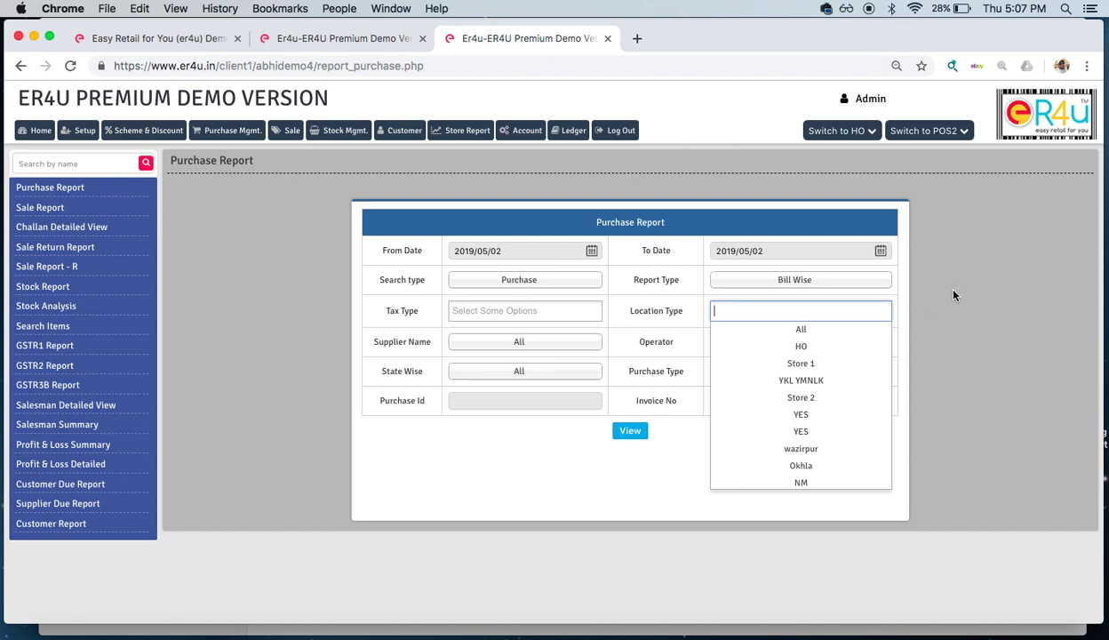
click(834, 330)
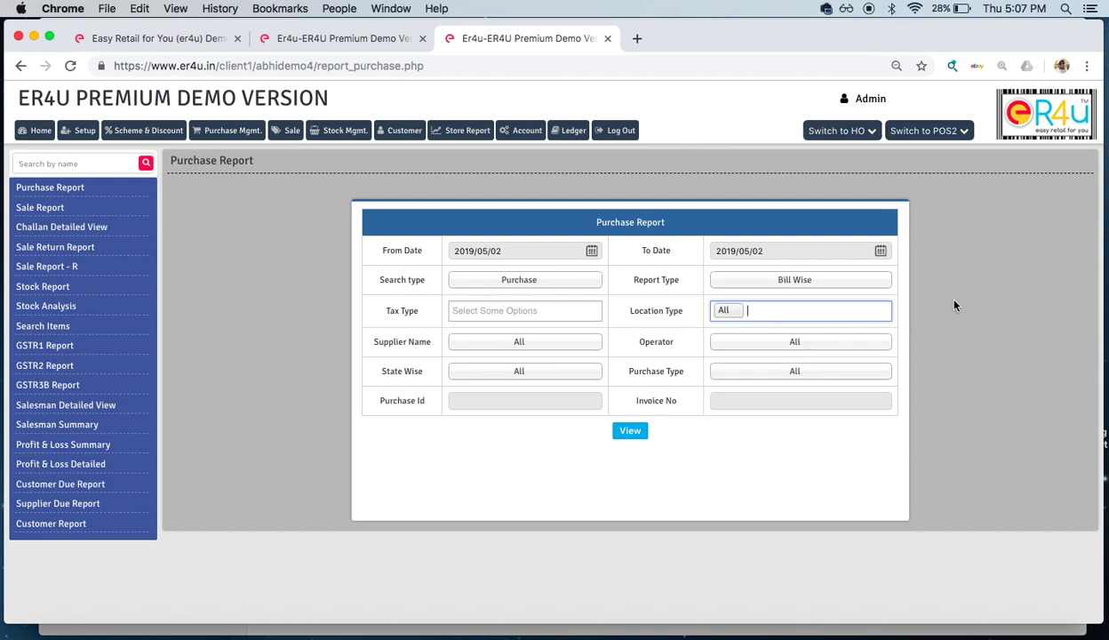
click(629, 432)
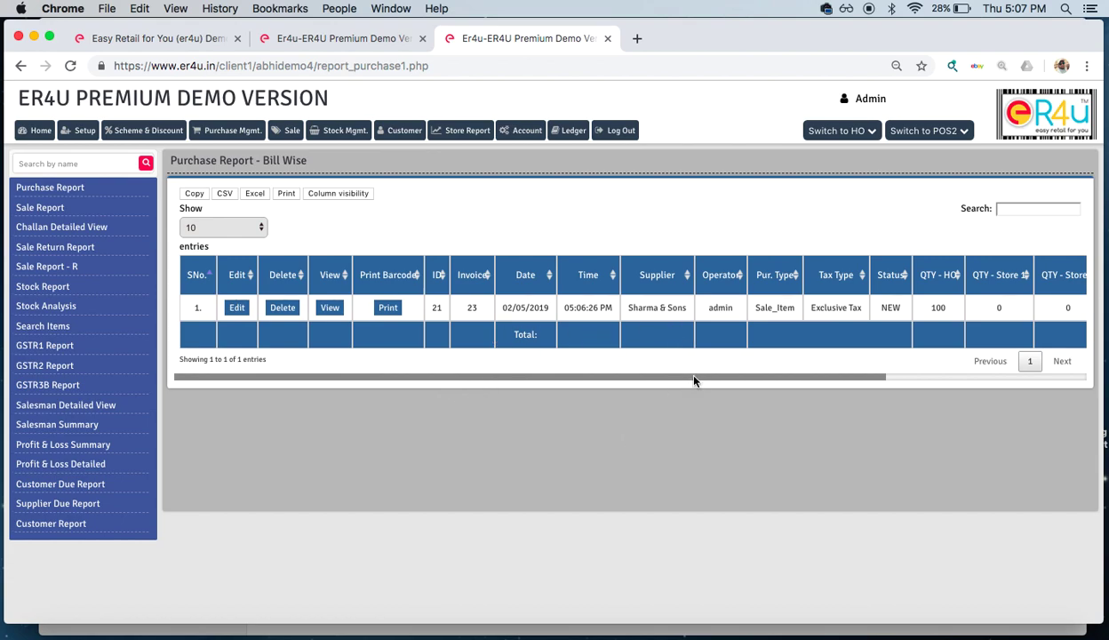
Check the quantity columns and item details of the purchase with invoice 23, and close the detail view.
drag(694, 380, 950, 364)
click(329, 311)
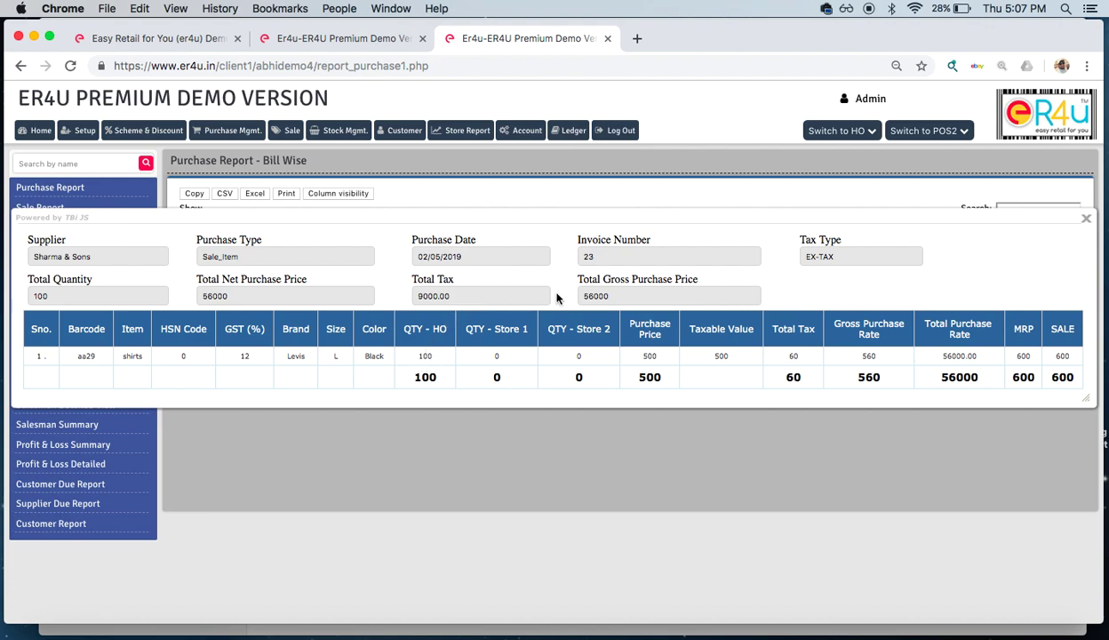
click(1084, 218)
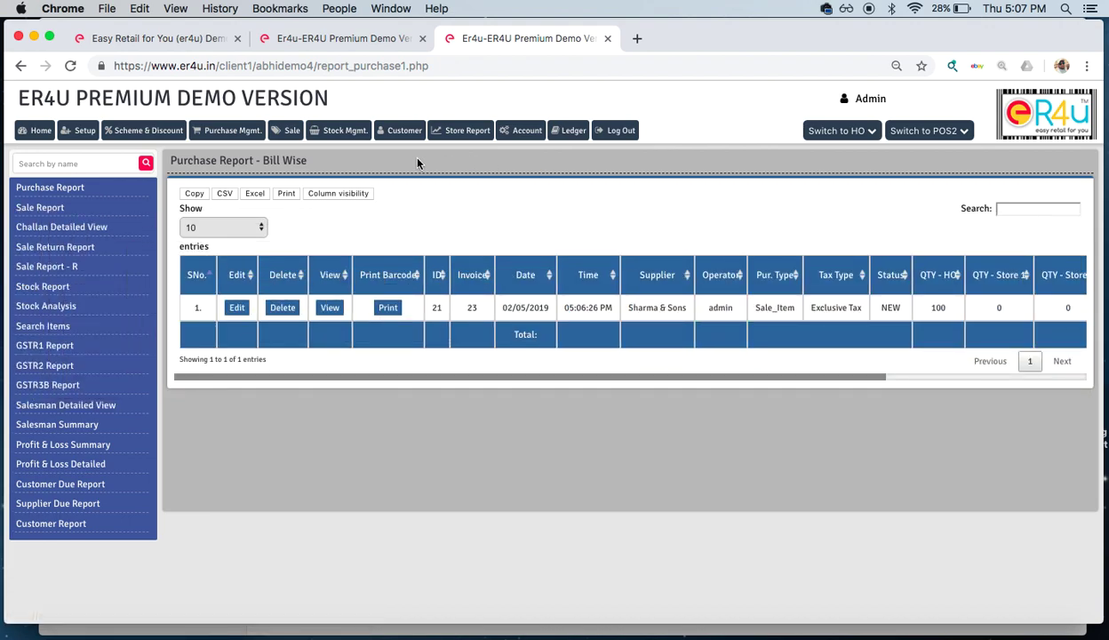
Open the stock transfer form for HO and choose Store 1 as the destination location.
click(245, 128)
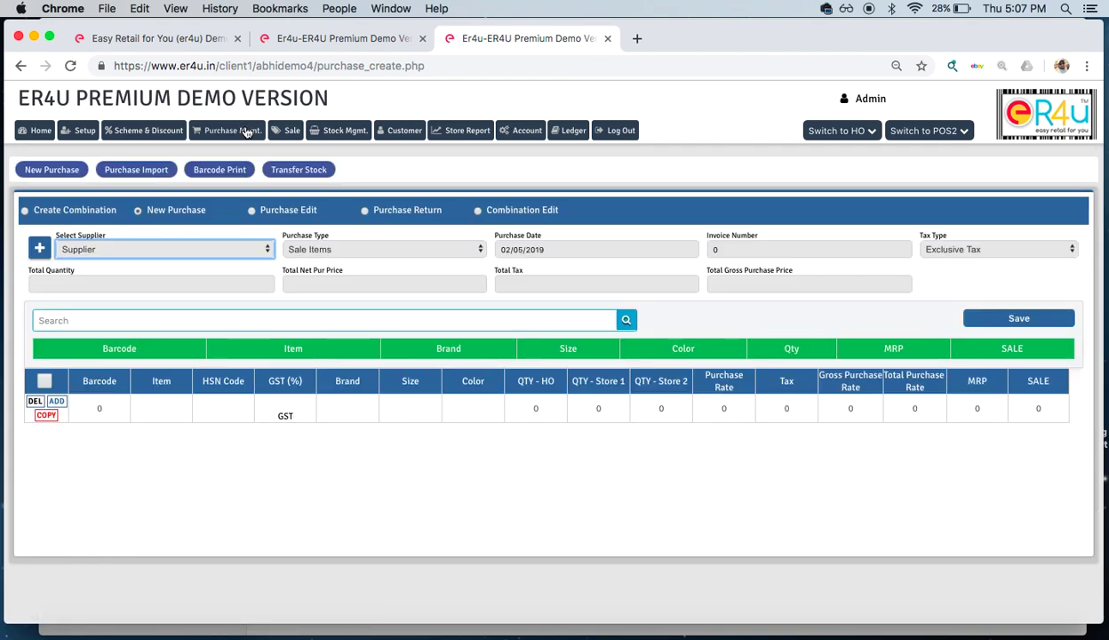
click(334, 43)
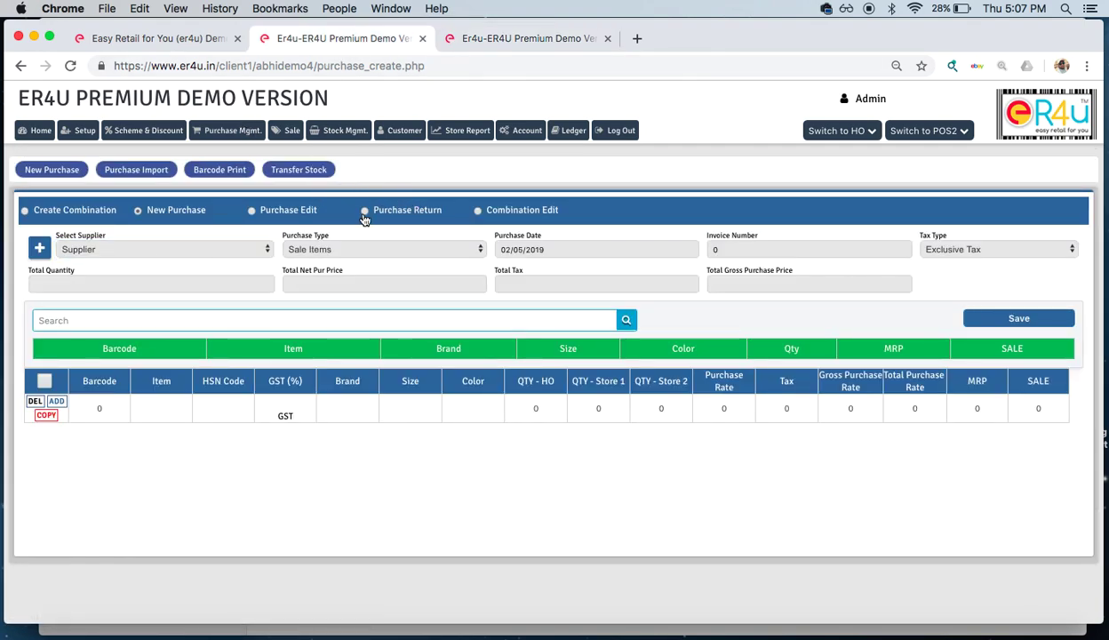
click(315, 173)
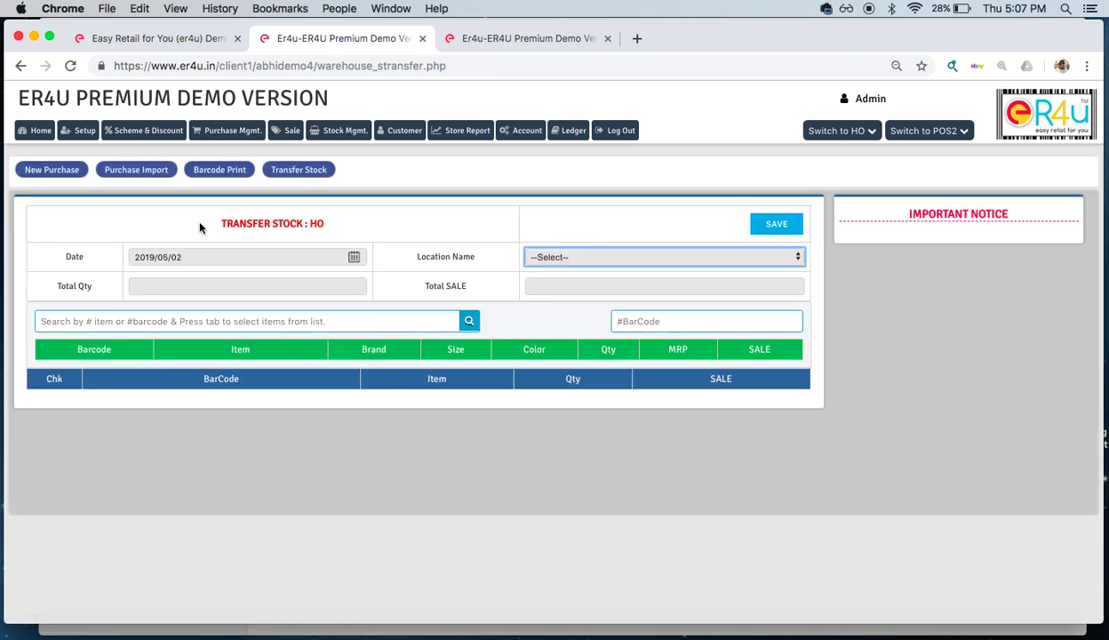
click(633, 259)
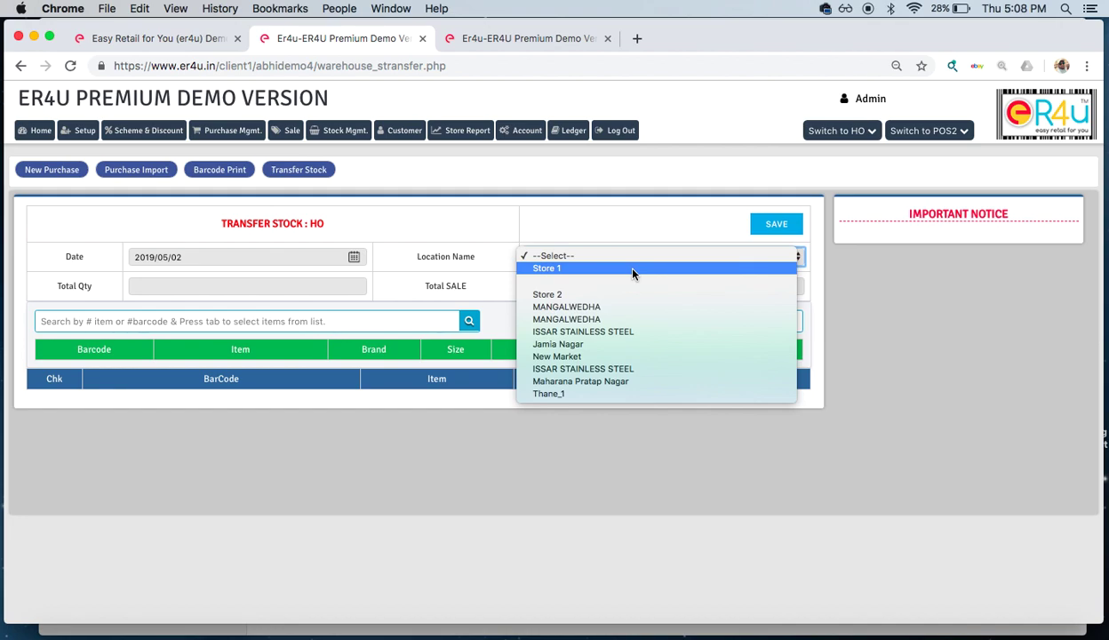
click(633, 268)
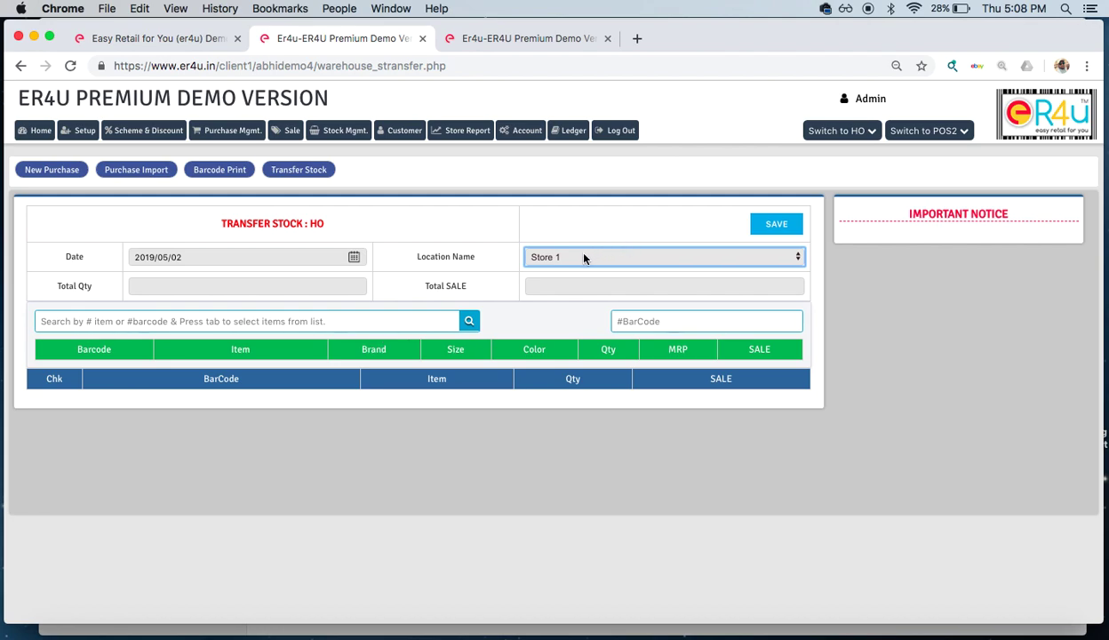
Add the shirts item to the stock transfer using the copied barcode aa29.
click(315, 323)
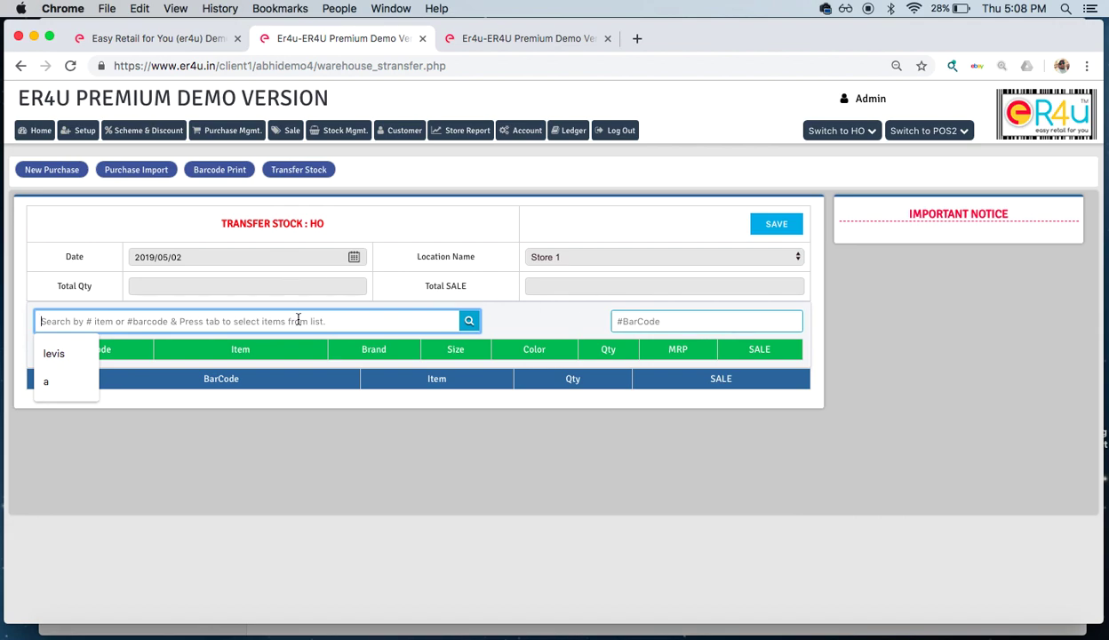
click(625, 321)
right_click(628, 321)
click(658, 415)
key(Tab)
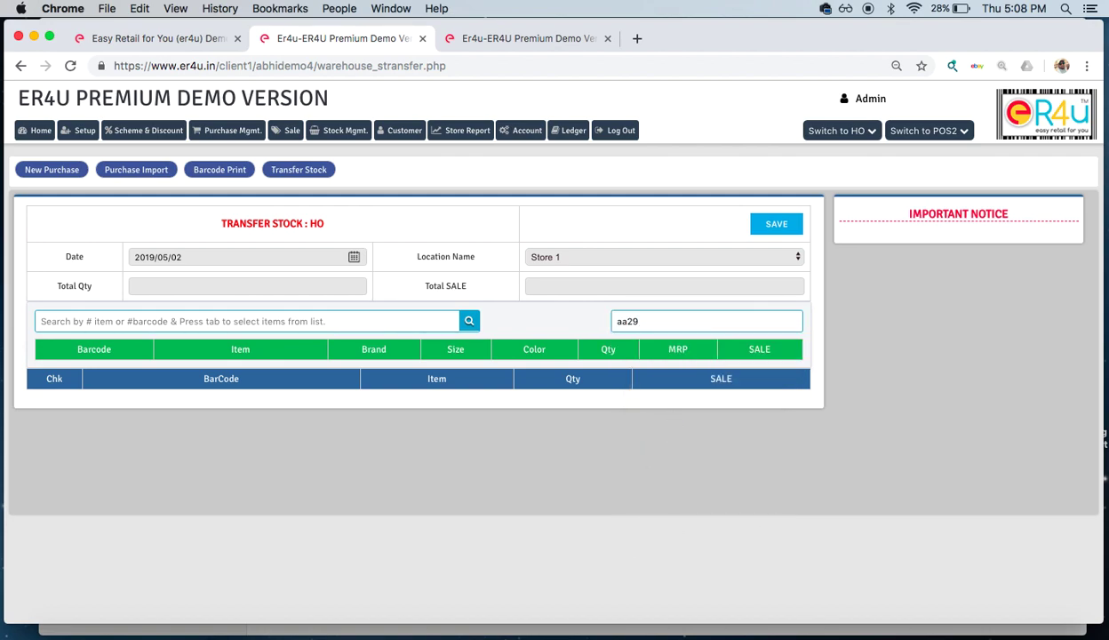
click(669, 320)
key(Return)
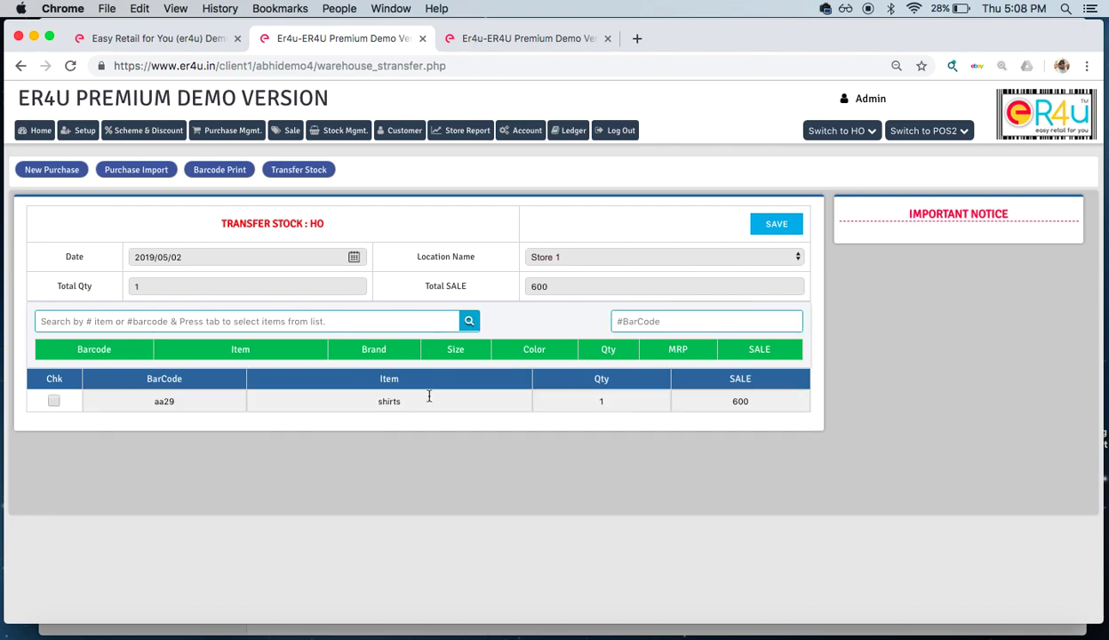
Set the transfer quantity of the shirts to 10 and save the stock transfer to Store 1.
click(622, 402)
key(BackSpace)
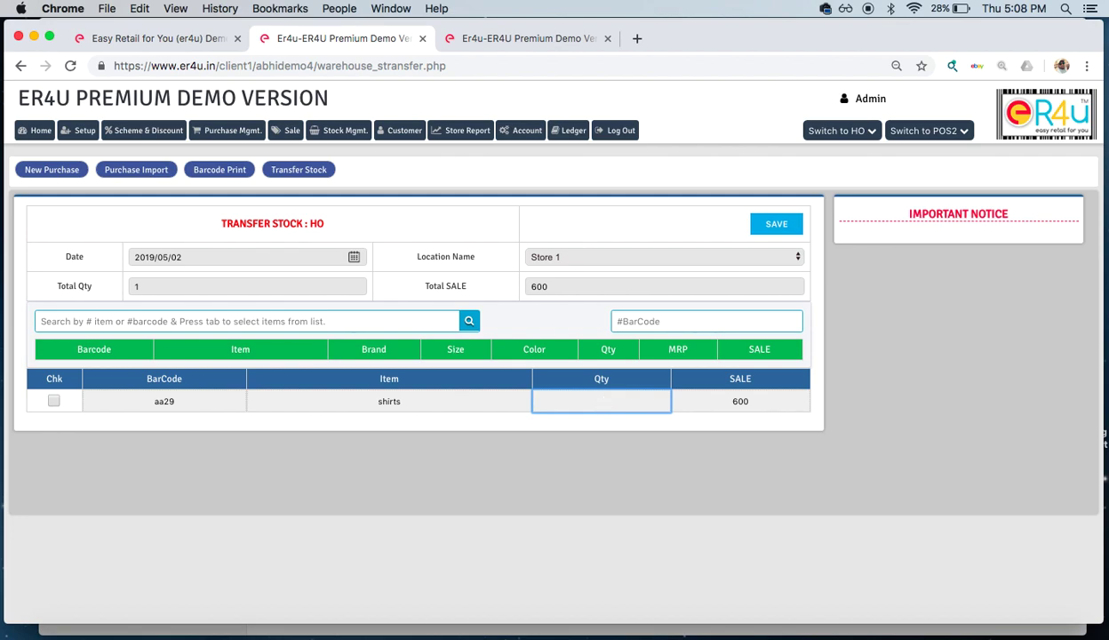
text(10)
key(Return)
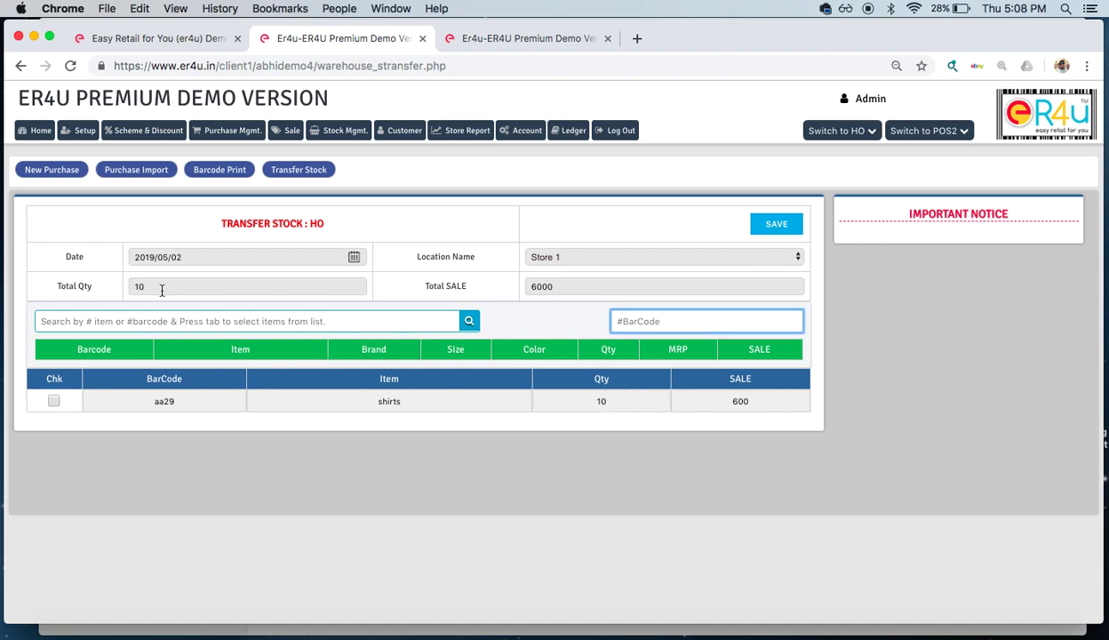
double_click(162, 290)
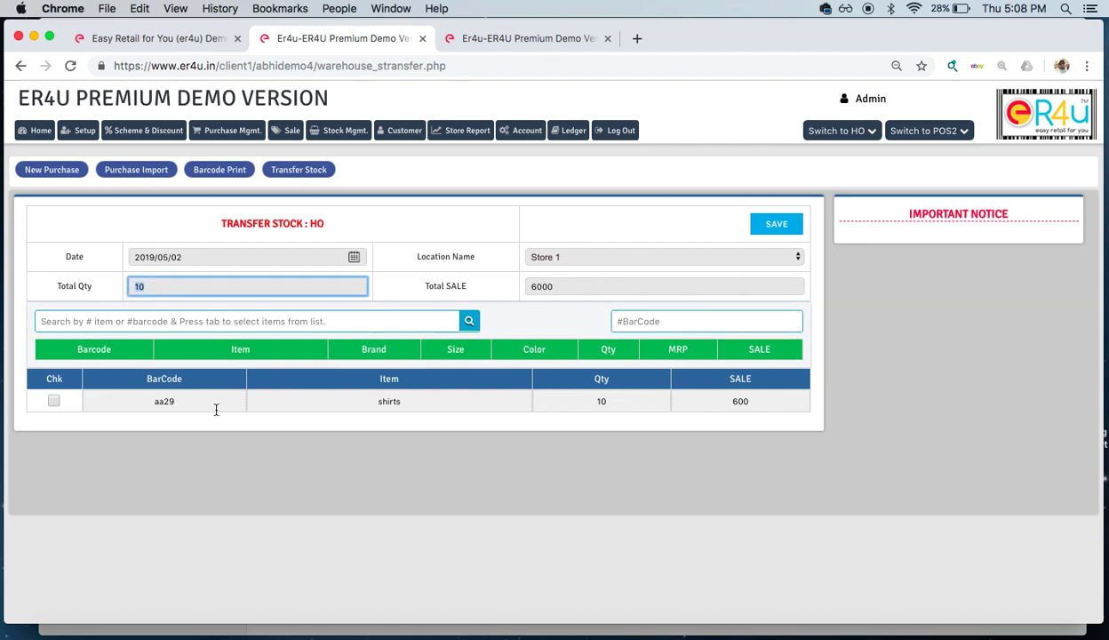
click(779, 225)
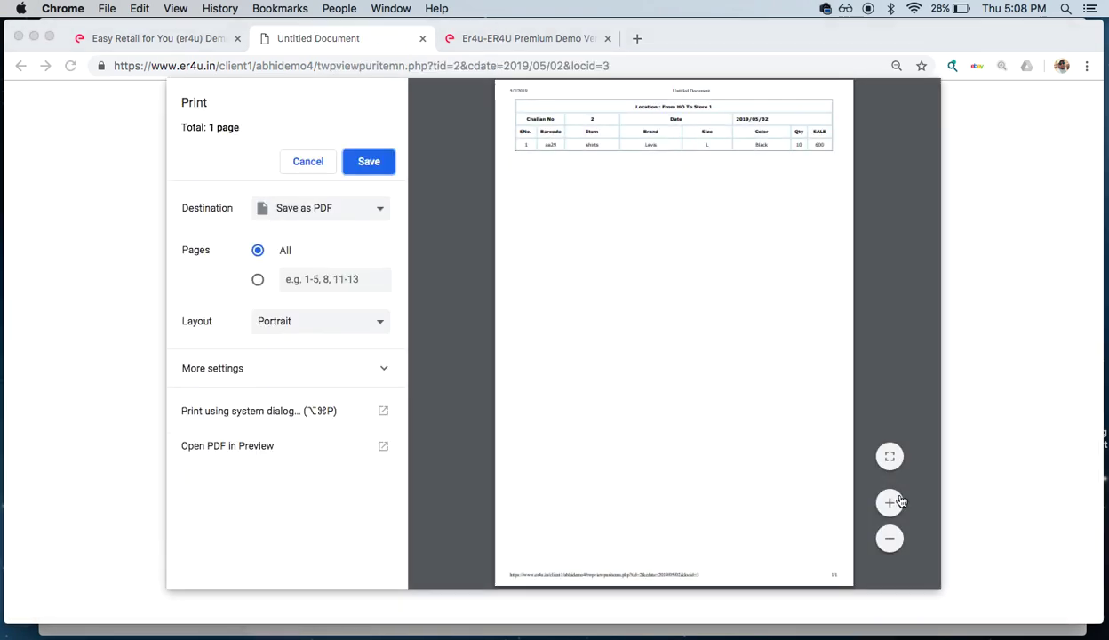
Examine the barcode, item details and quantity on the transfer challan's print preview, and close it without printing.
click(889, 503)
click(890, 504)
click(890, 504)
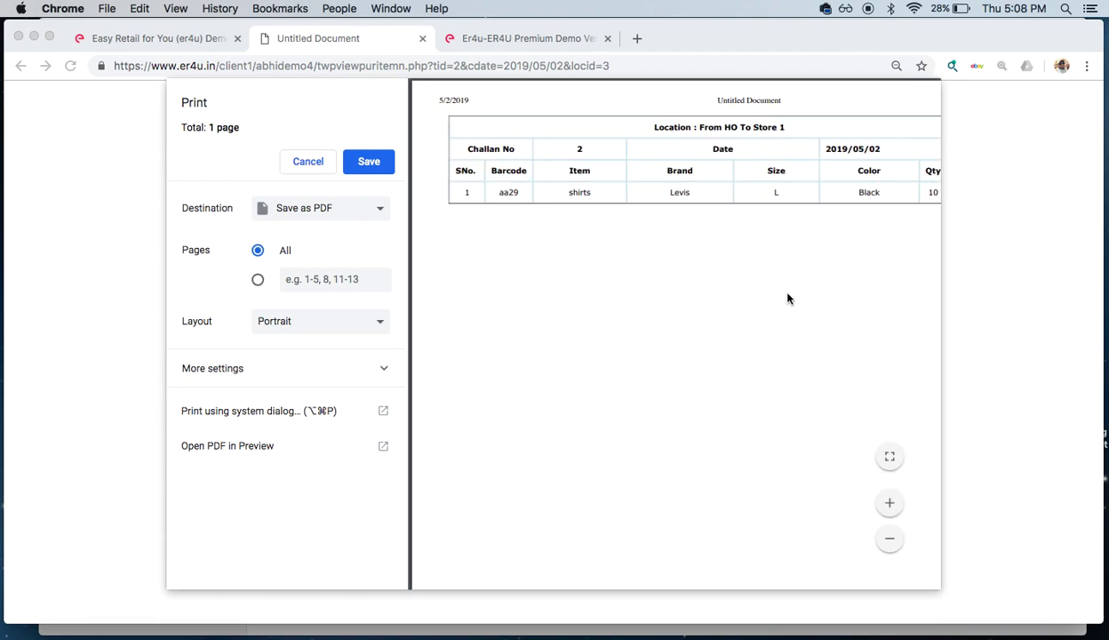
scroll(767, 285, right, 2)
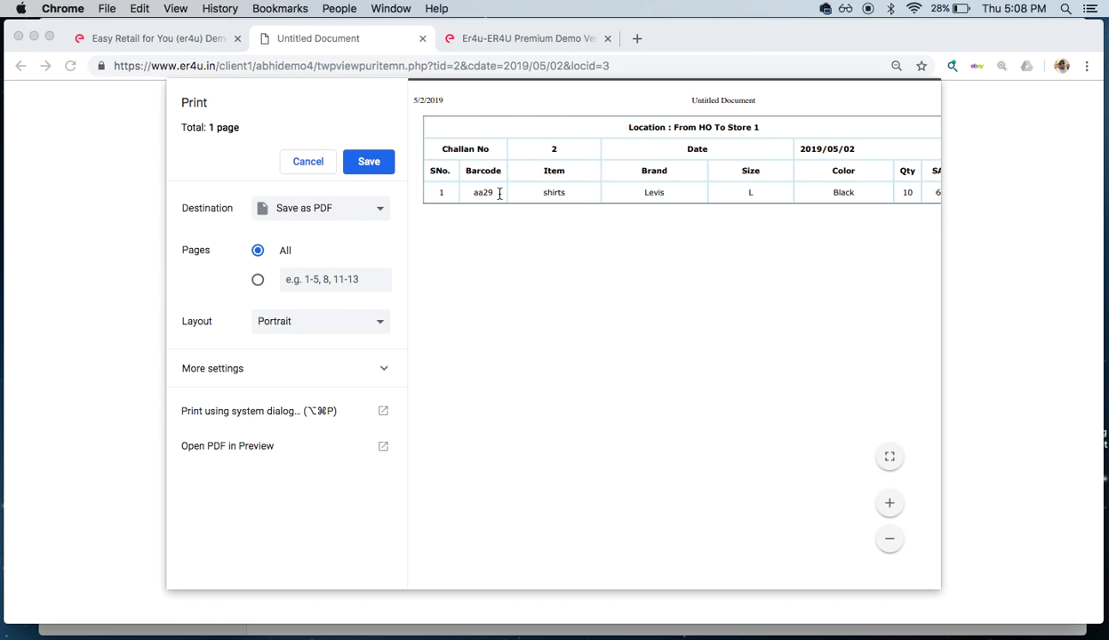
drag(494, 192, 456, 190)
scroll(731, 220, right, 2)
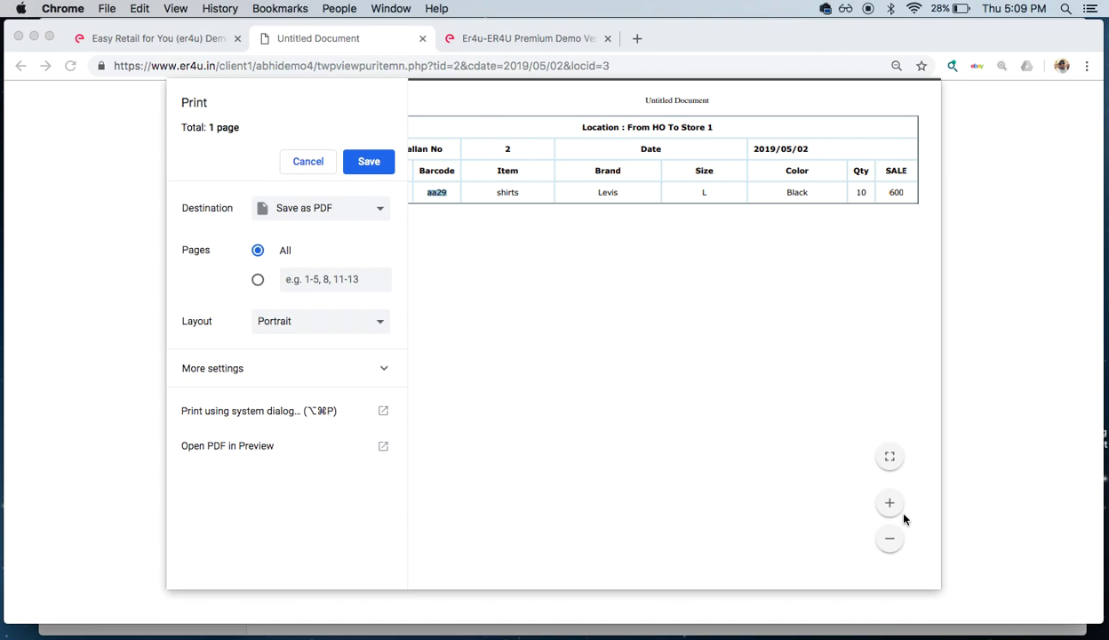
click(310, 167)
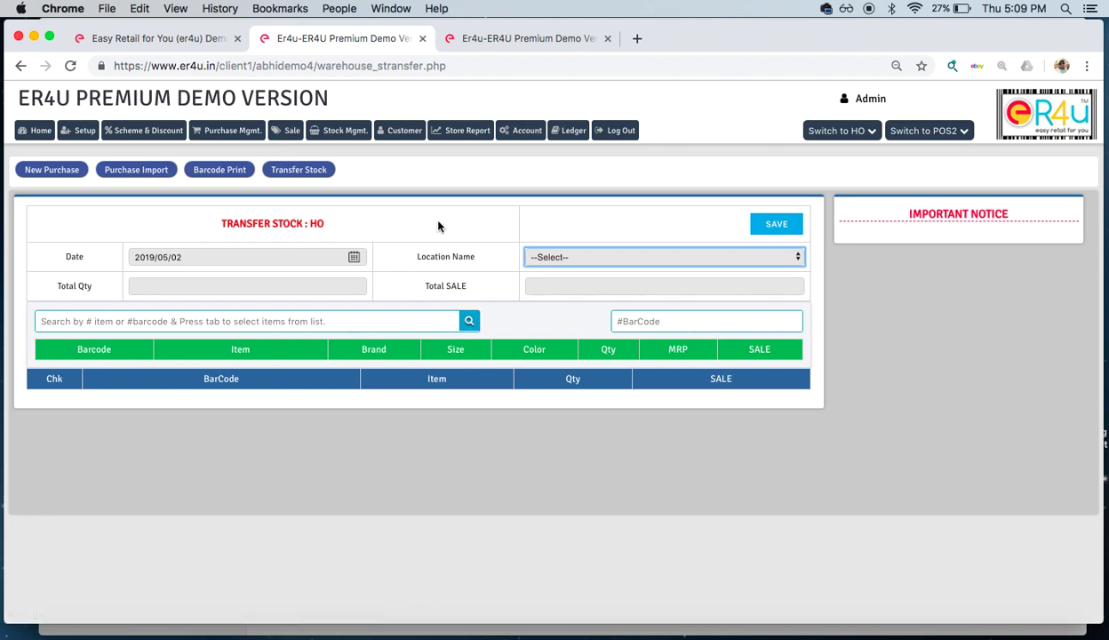
Return to the purchase management page.
click(244, 133)
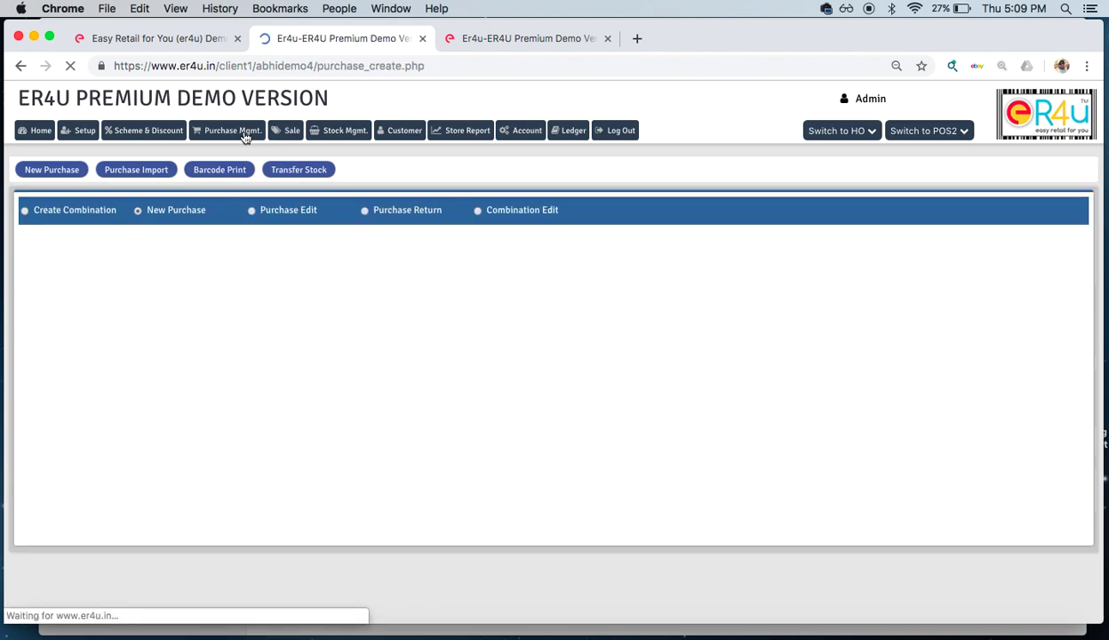